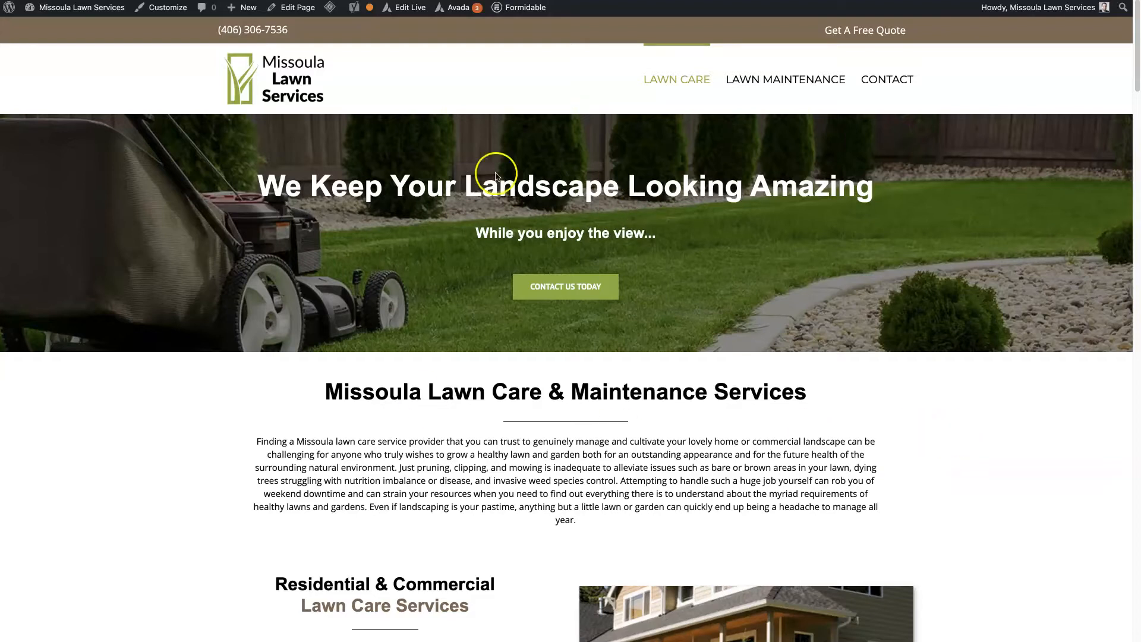
# - Look through the site's Lawn Care home page and its Lawn Maintenance page
pyautogui.scroll(-10, 760, 469)
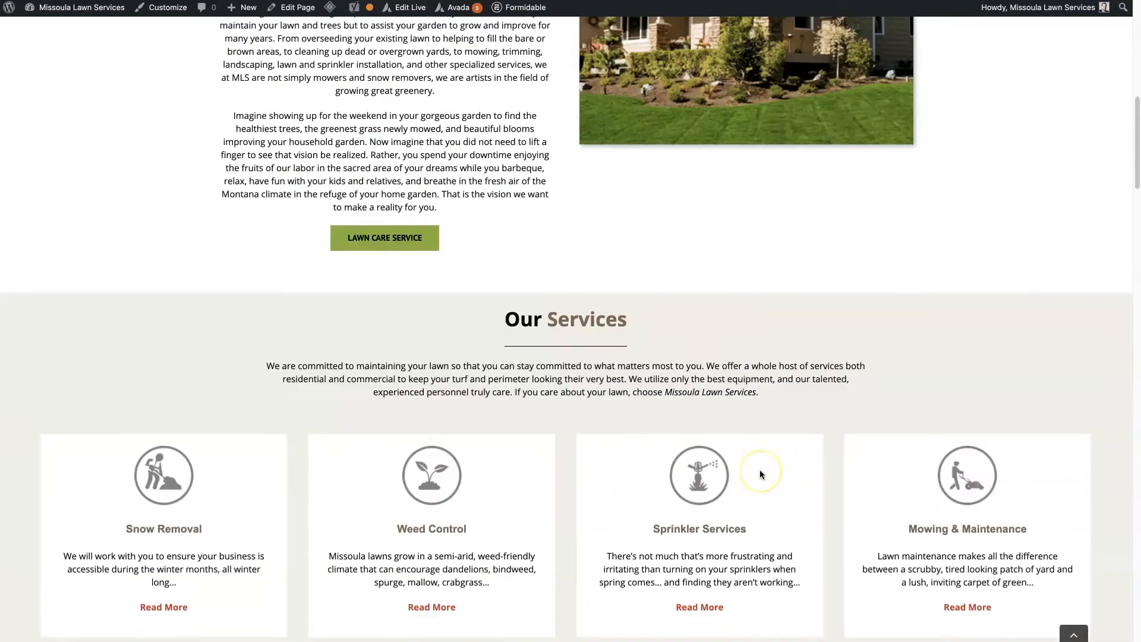
pyautogui.scroll(10, 759, 469)
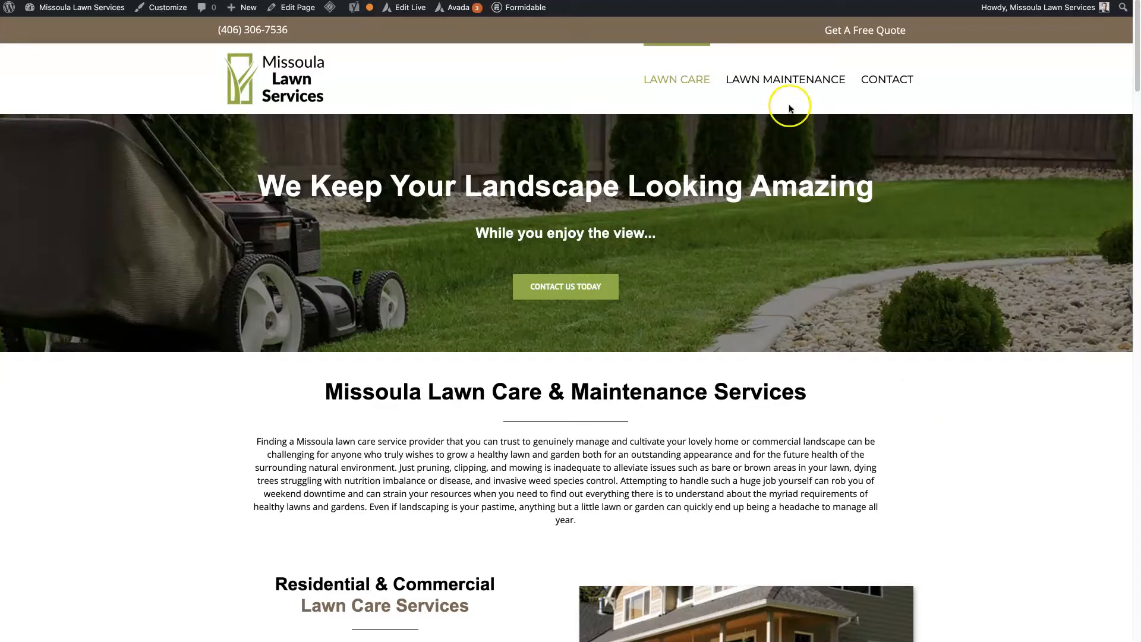
pyautogui.click(784, 79)
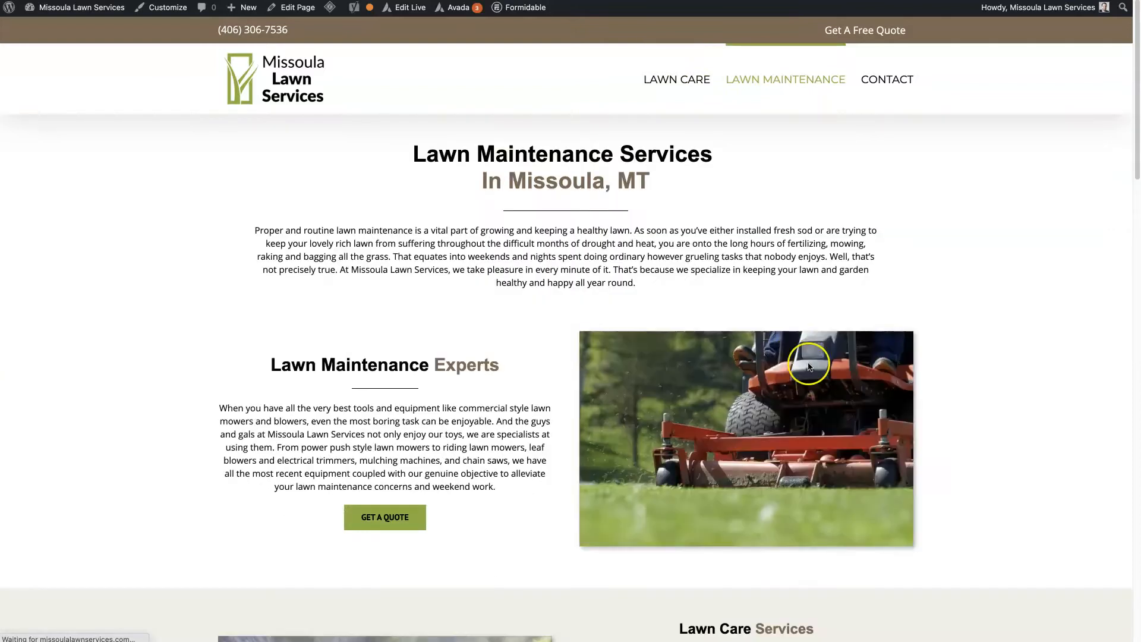
pyautogui.scroll(-5, 989, 558)
pyautogui.scroll(5, 971, 545)
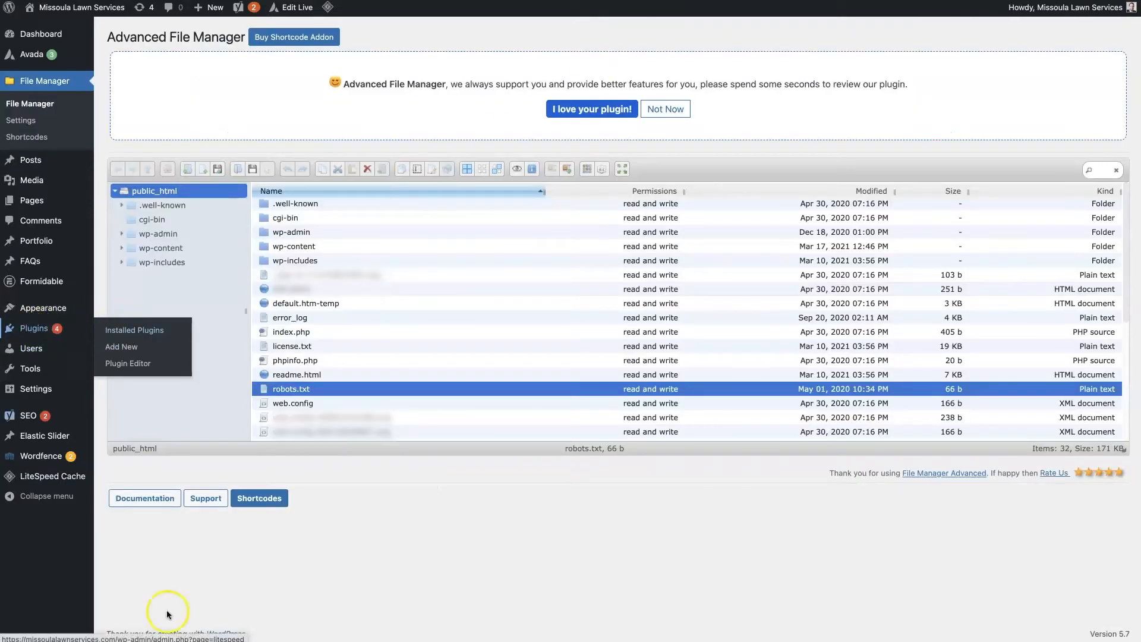
# - Open the existing robots.txt in public_html, examine its Disallow and Allow rules, and close the file
pyautogui.click(378, 570)
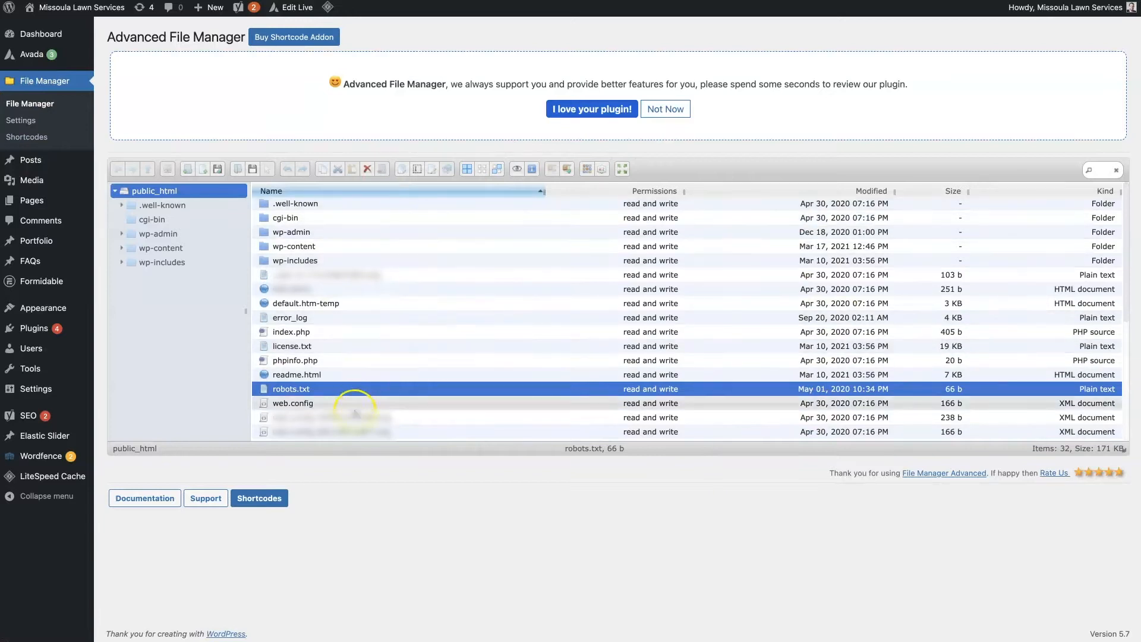
pyautogui.rightClick(336, 390)
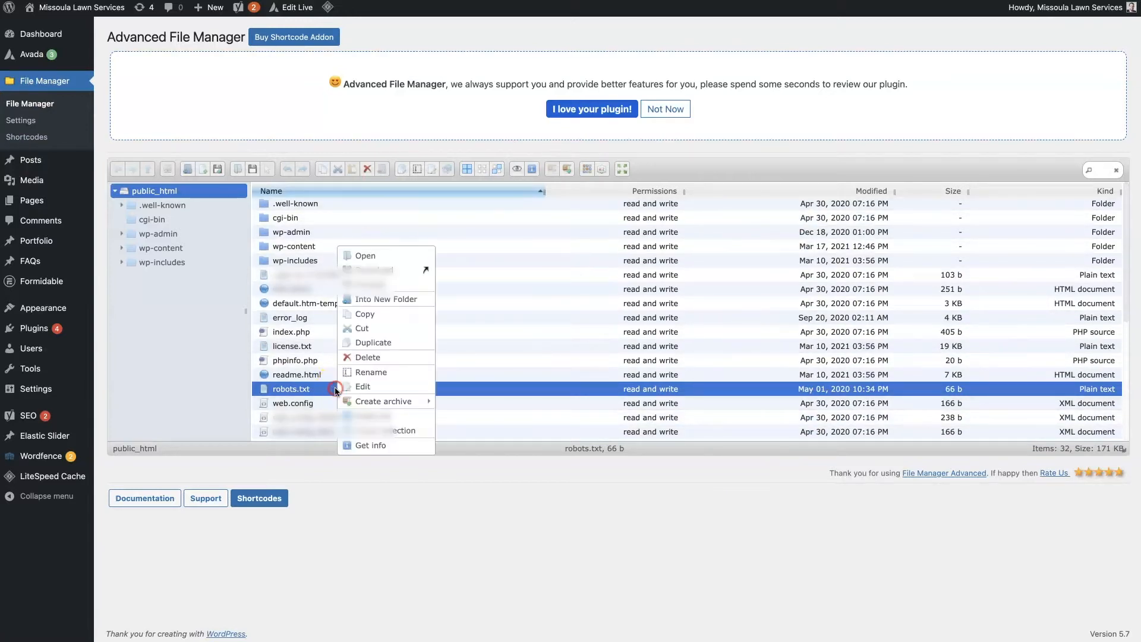
pyautogui.click(408, 258)
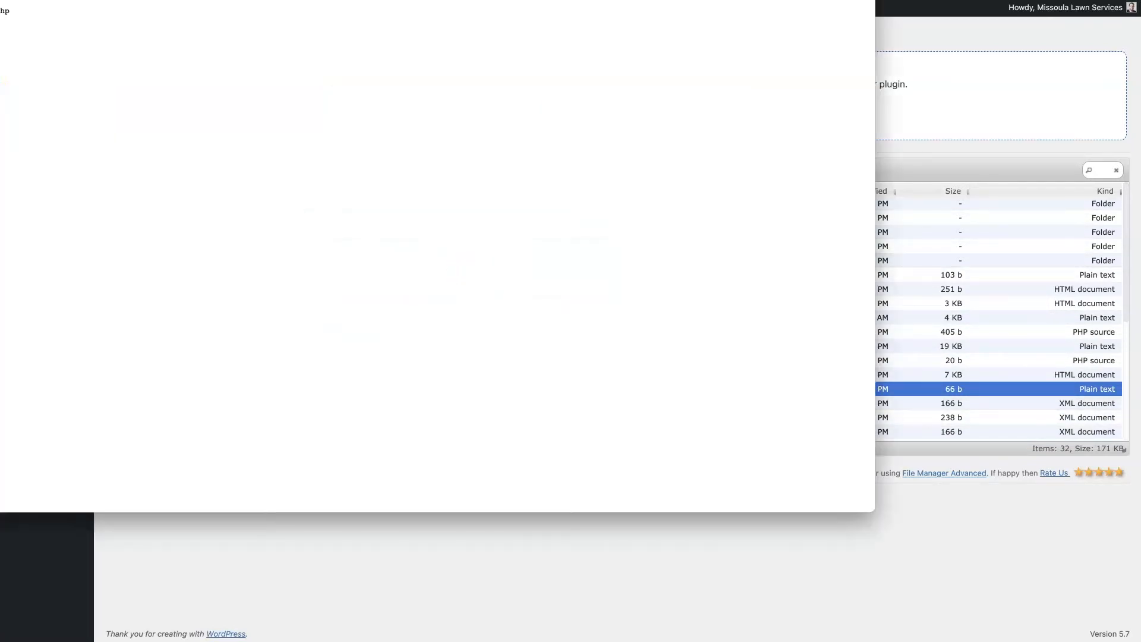
pyautogui.moveTo(332, 14); pyautogui.dragTo(520, 86)
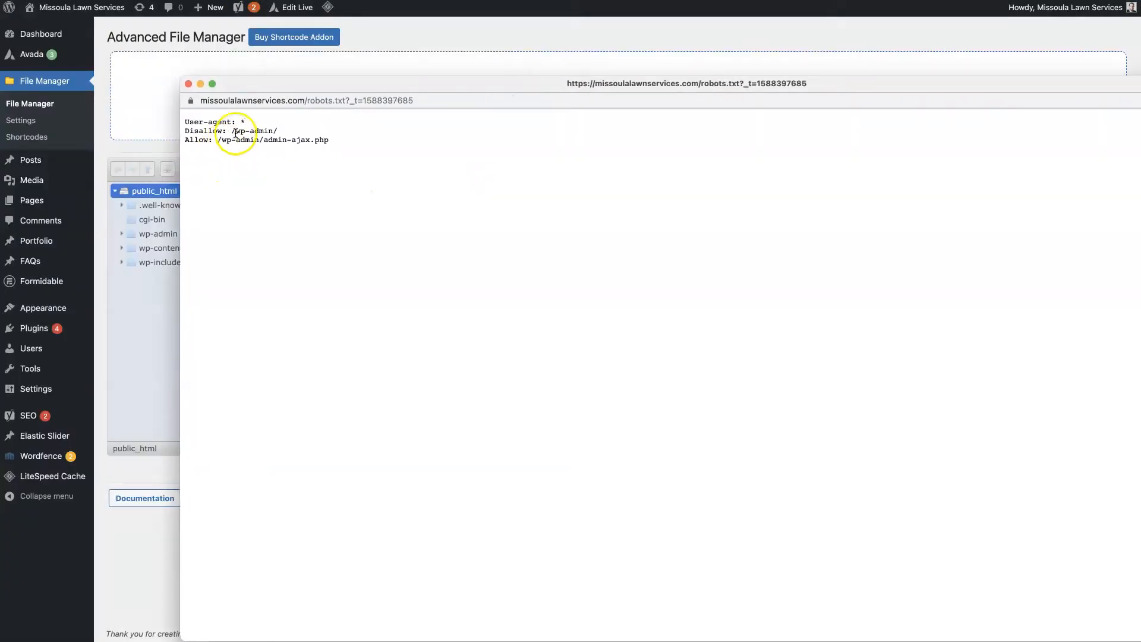
pyautogui.moveTo(232, 130); pyautogui.dragTo(333, 157)
pyautogui.click(280, 132)
pyautogui.click(268, 141)
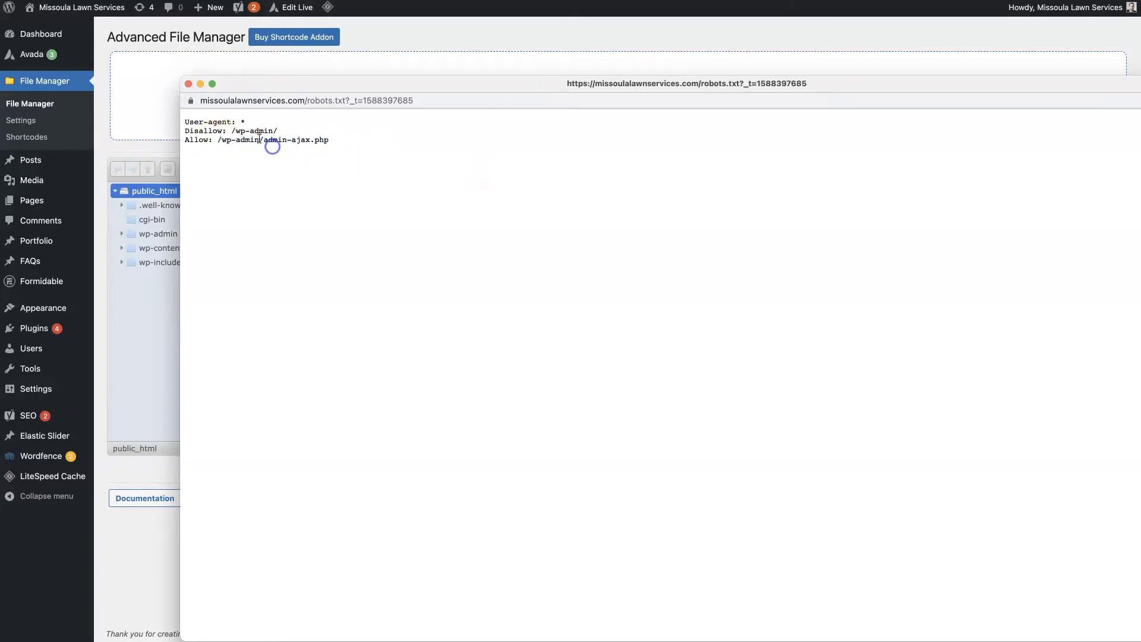
pyautogui.click(188, 84)
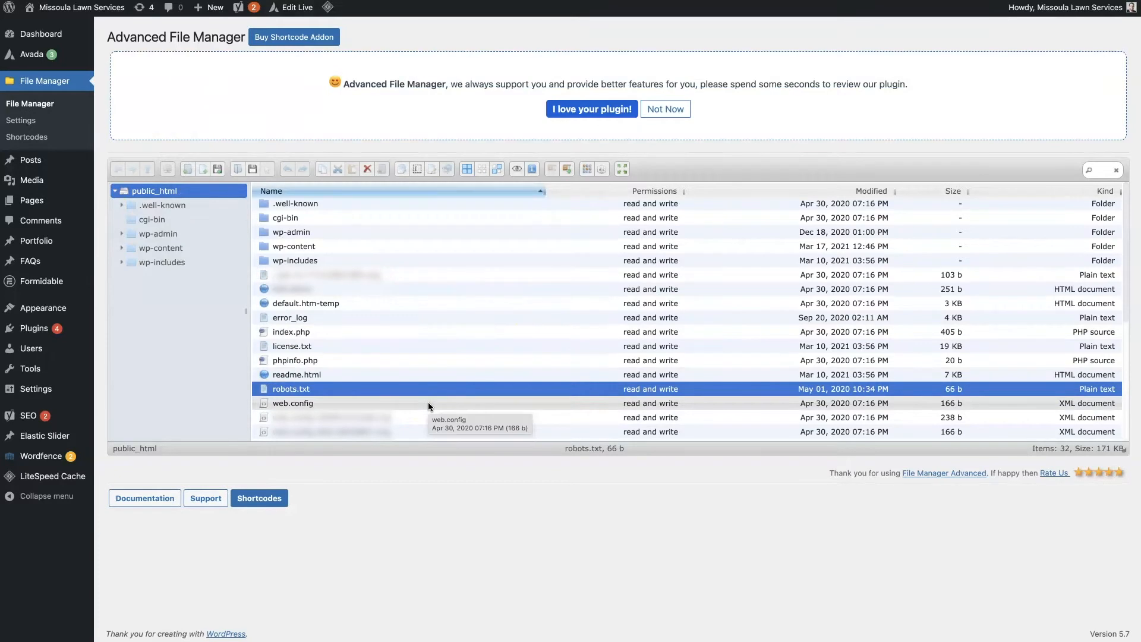
# - Upload the local robots.txt from the Robots folder into public_html, replacing the existing file
pyautogui.press('super+Tab')
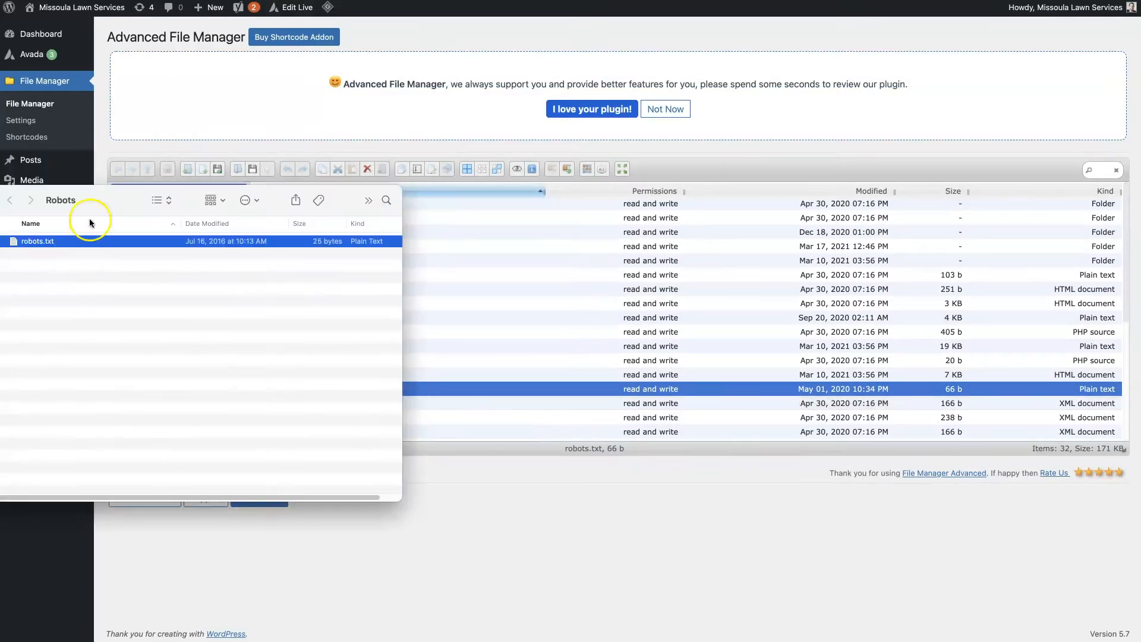
pyautogui.moveTo(79, 241); pyautogui.dragTo(556, 355)
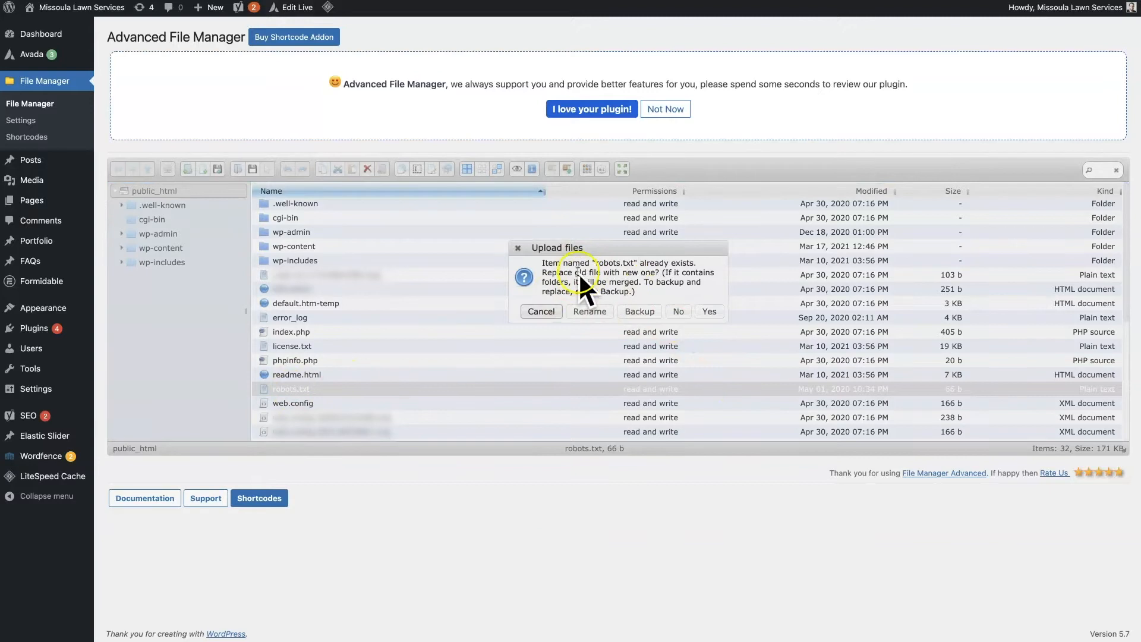
pyautogui.click(708, 312)
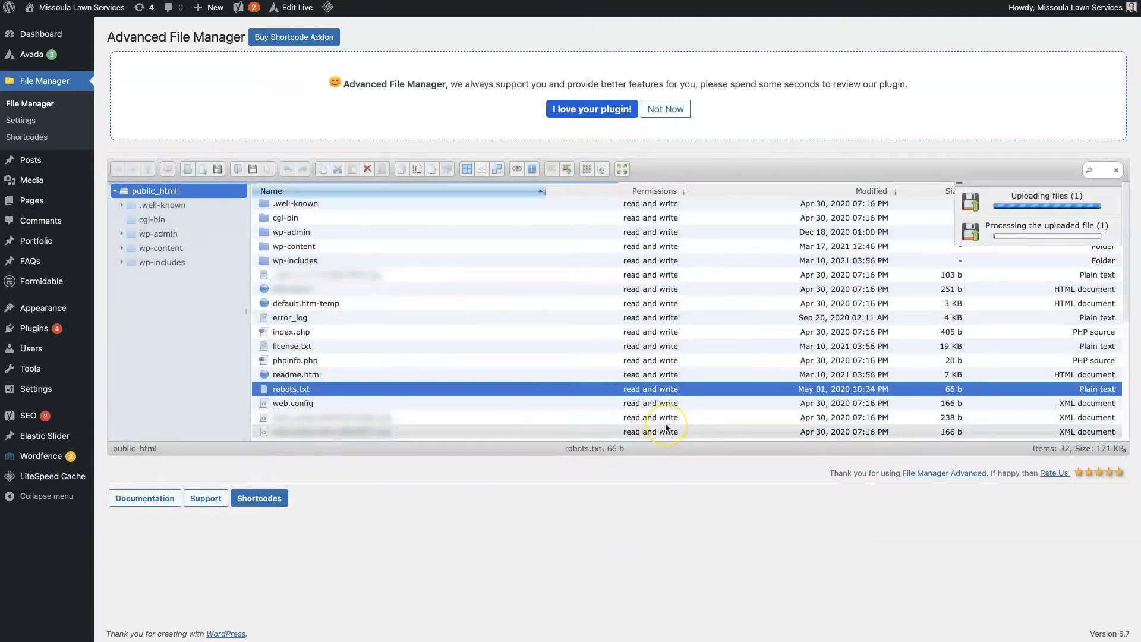
# - Open the uploaded robots.txt to check its User-agent and Disallow rules, then close it
pyautogui.rightClick(353, 391)
pyautogui.click(390, 254)
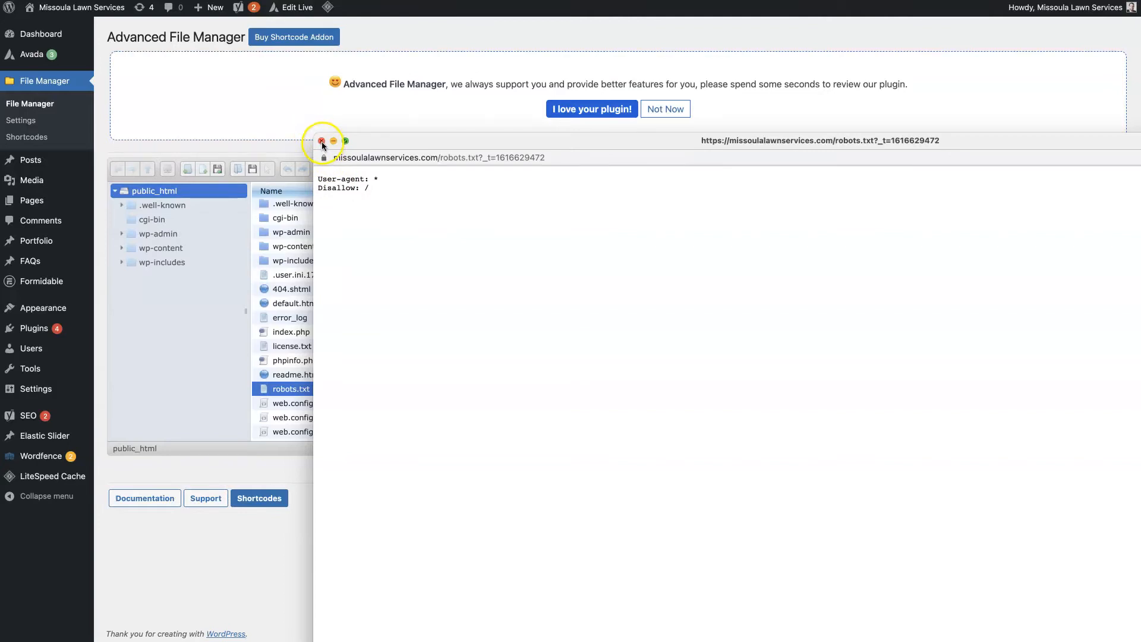
pyautogui.moveTo(428, 141); pyautogui.dragTo(383, 125)
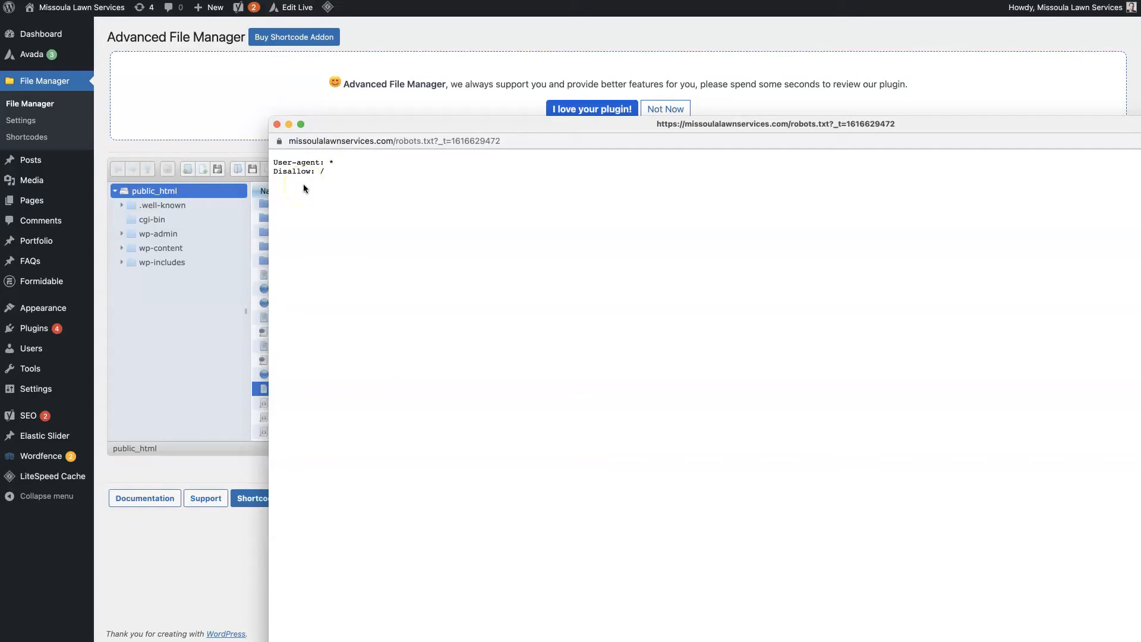
pyautogui.click(276, 124)
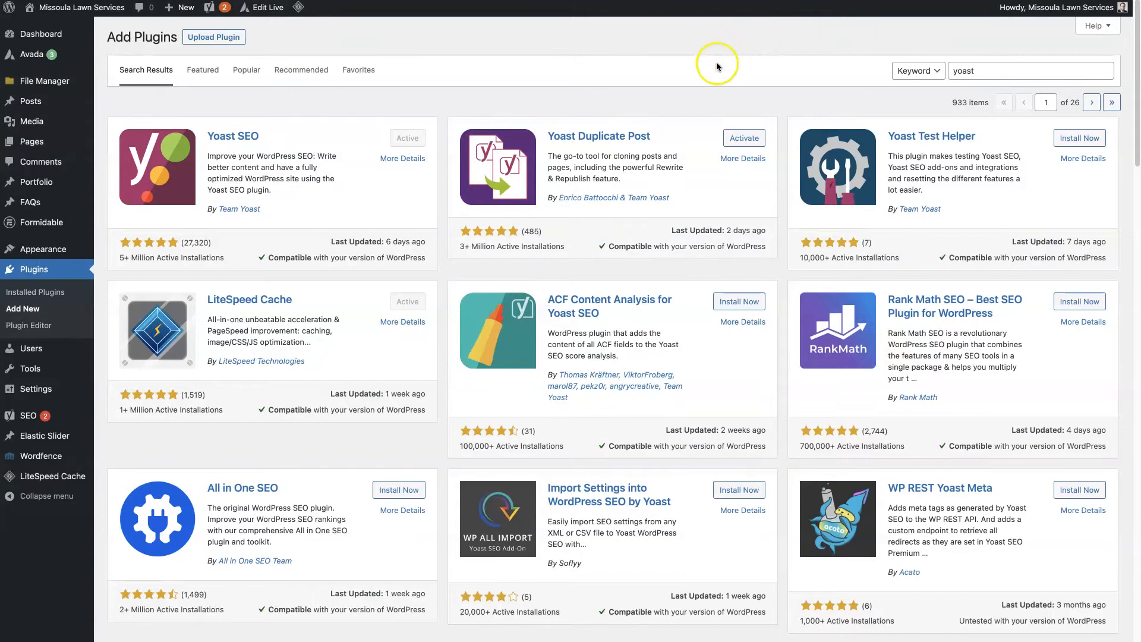
# - Check the Yoast SEO entry in the plugin search results for "yoast"
pyautogui.click(969, 71)
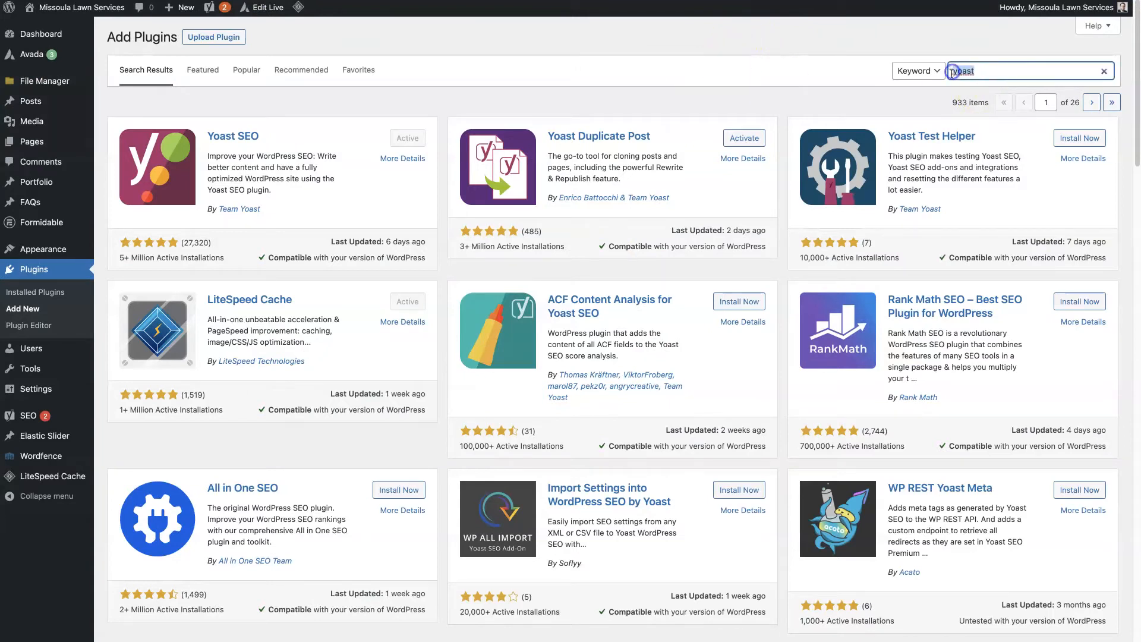
pyautogui.click(927, 96)
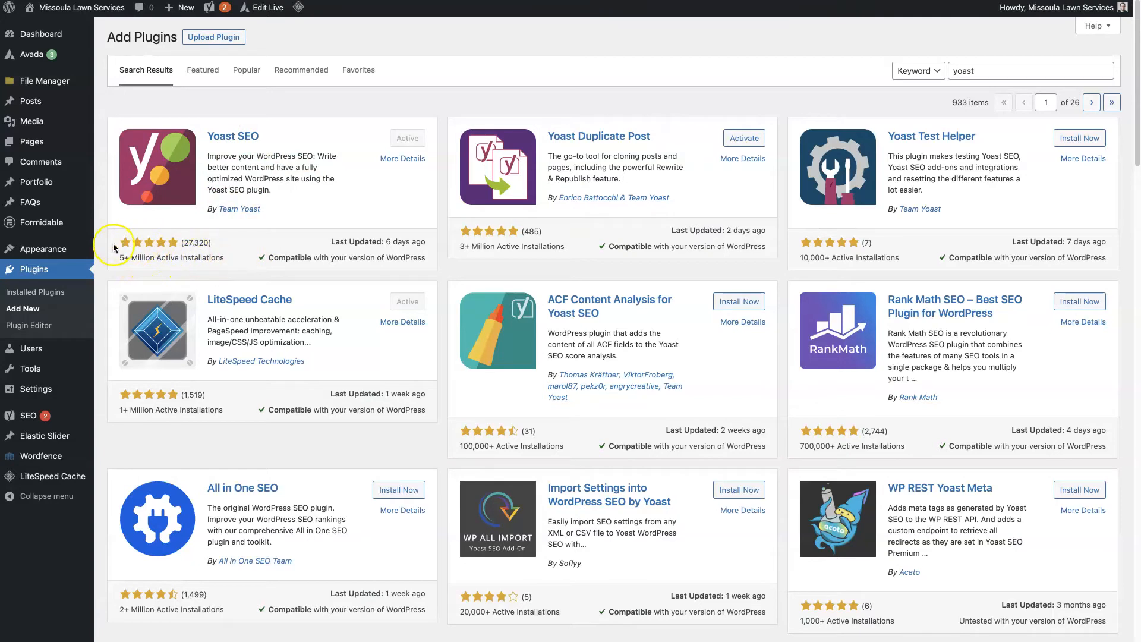
pyautogui.click(410, 138)
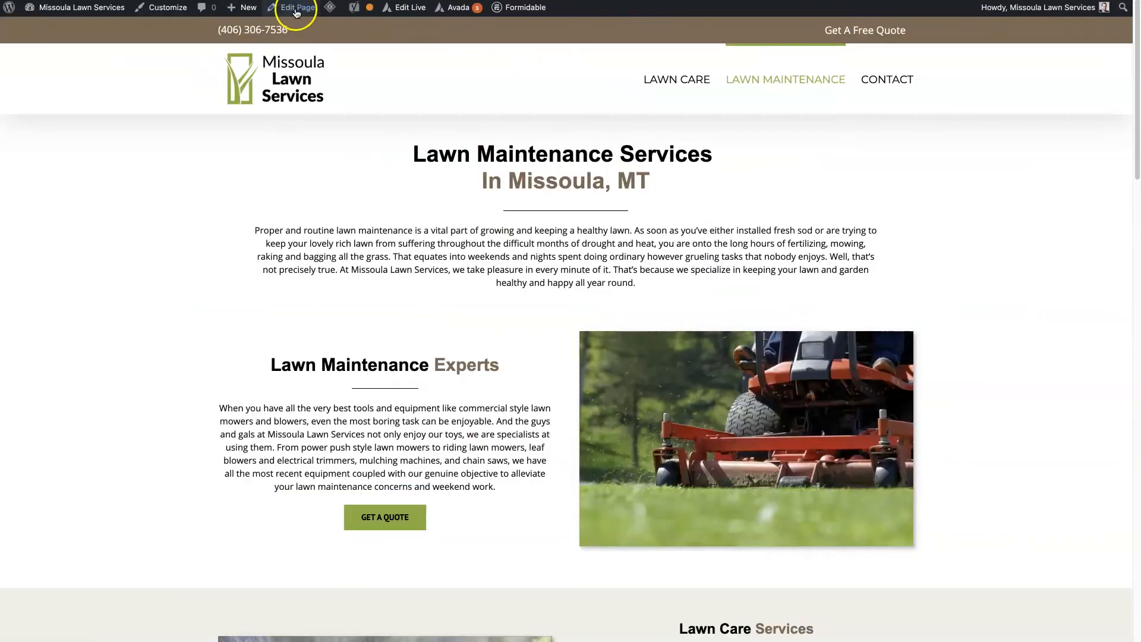
# - Open the Lawn Maintenance page for editing in a new browser tab and switch to it
pyautogui.rightClick(301, 8)
pyautogui.click(316, 16)
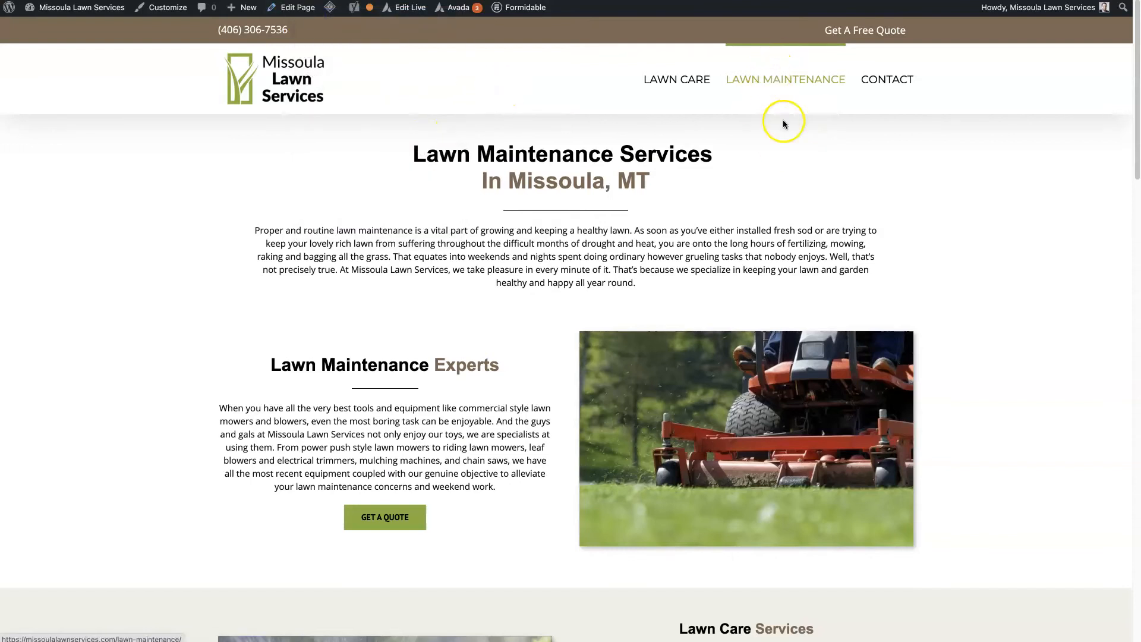
pyautogui.hotkey('ctrl', 'Tab')
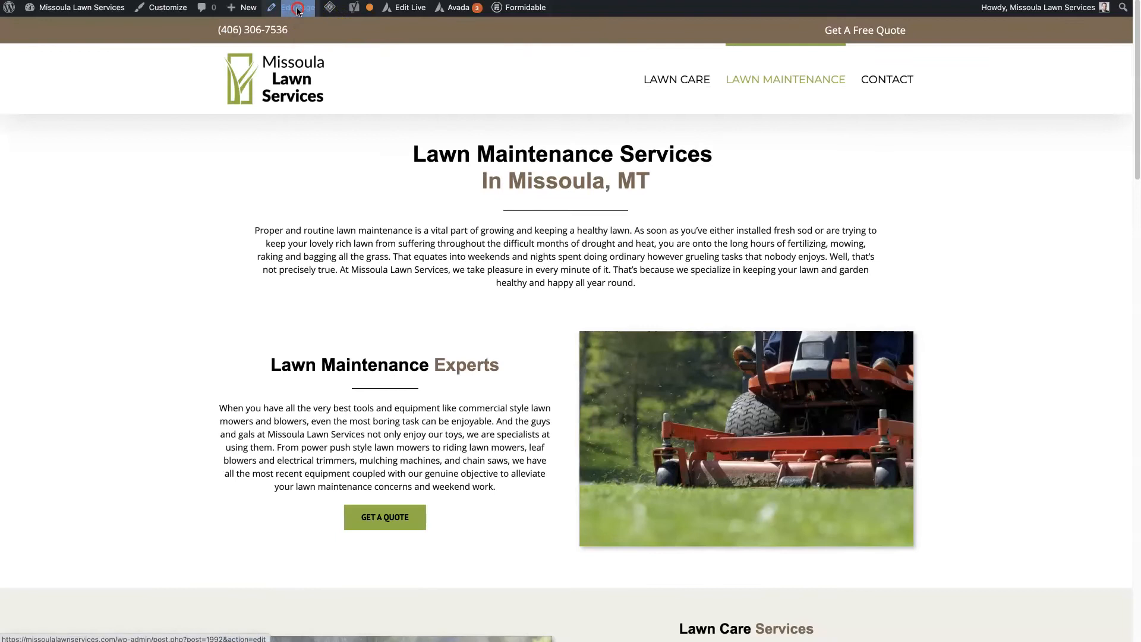
pyautogui.rightClick(301, 8)
pyautogui.click(345, 15)
pyautogui.hotkey('ctrl', 'Tab')
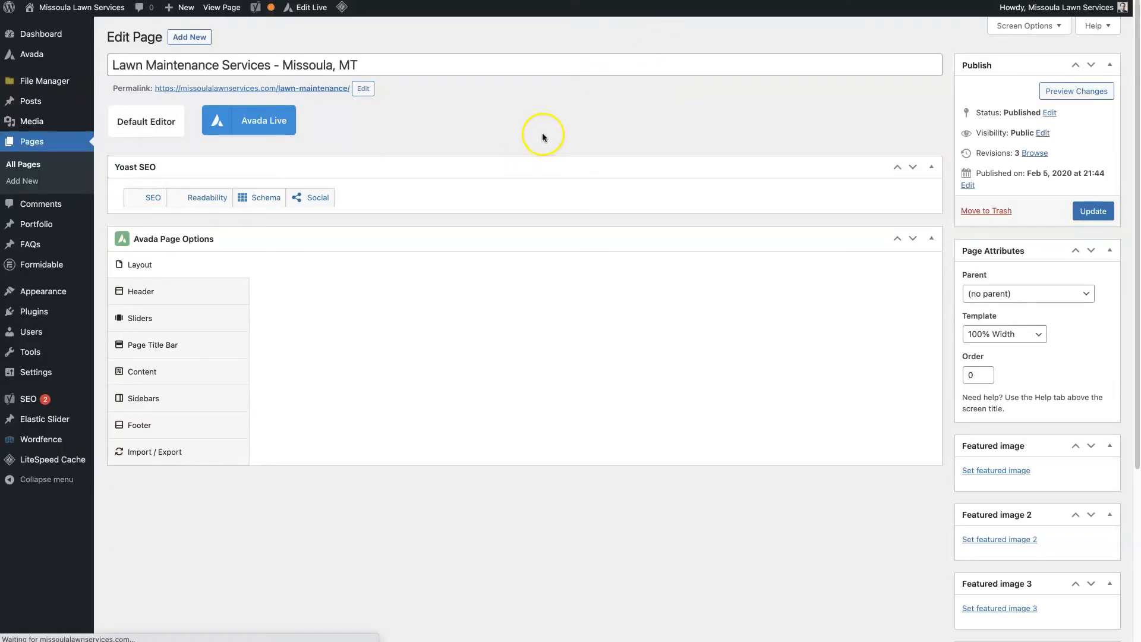
# - Expand the Advanced section of the Yoast SEO settings for the Lawn Maintenance page
pyautogui.scroll(-10, 552, 354)
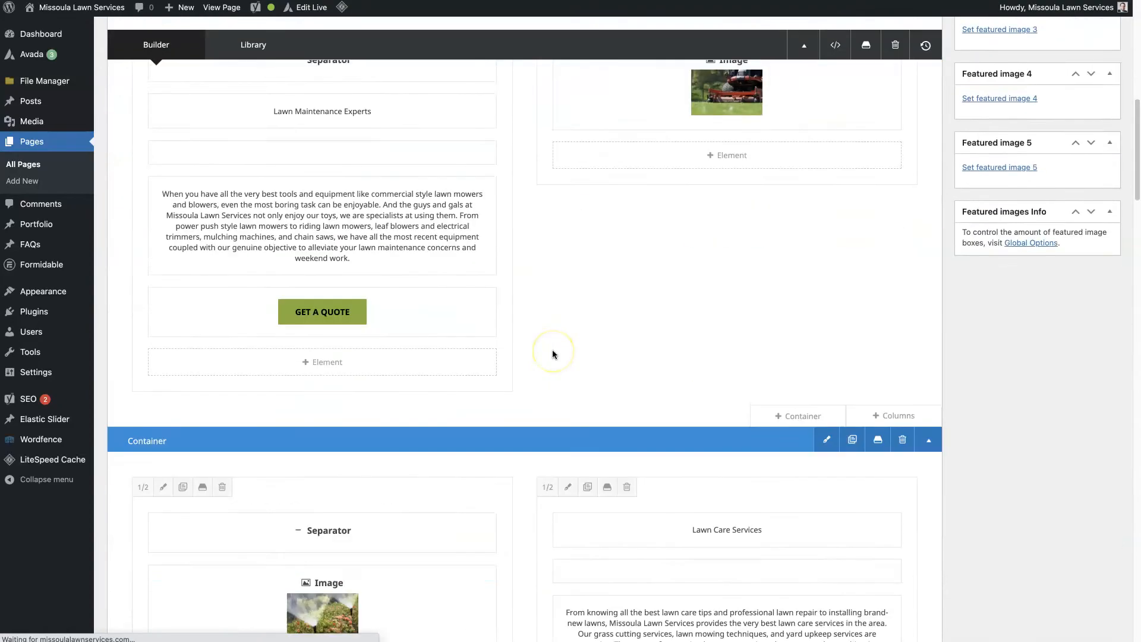
pyautogui.scroll(-20, 552, 354)
pyautogui.scroll(8, 552, 353)
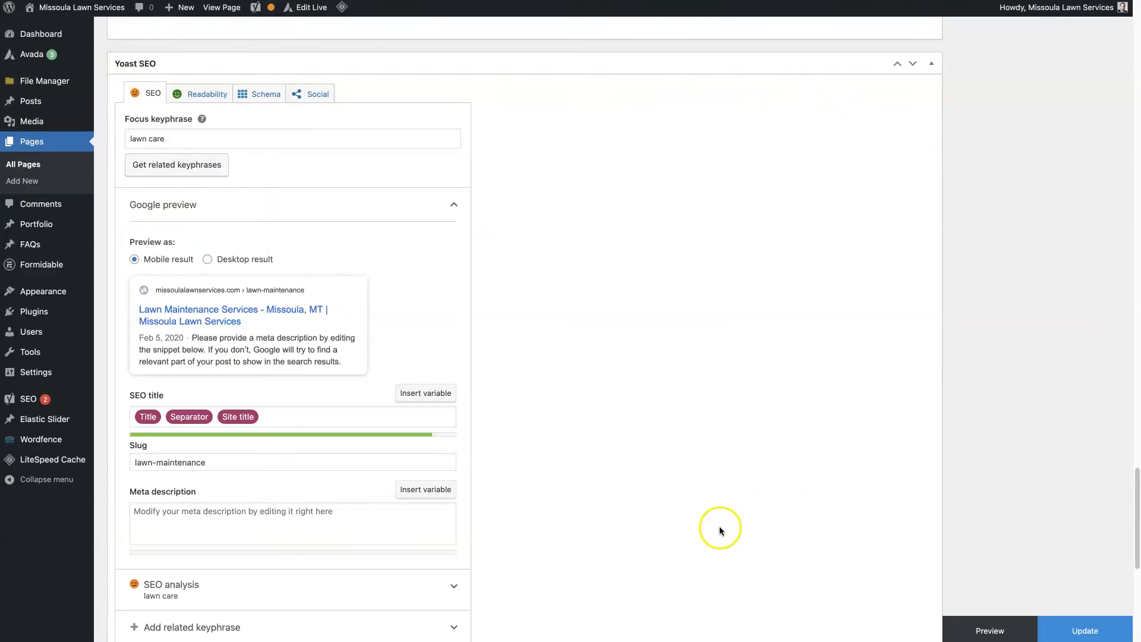
pyautogui.scroll(-5, 582, 397)
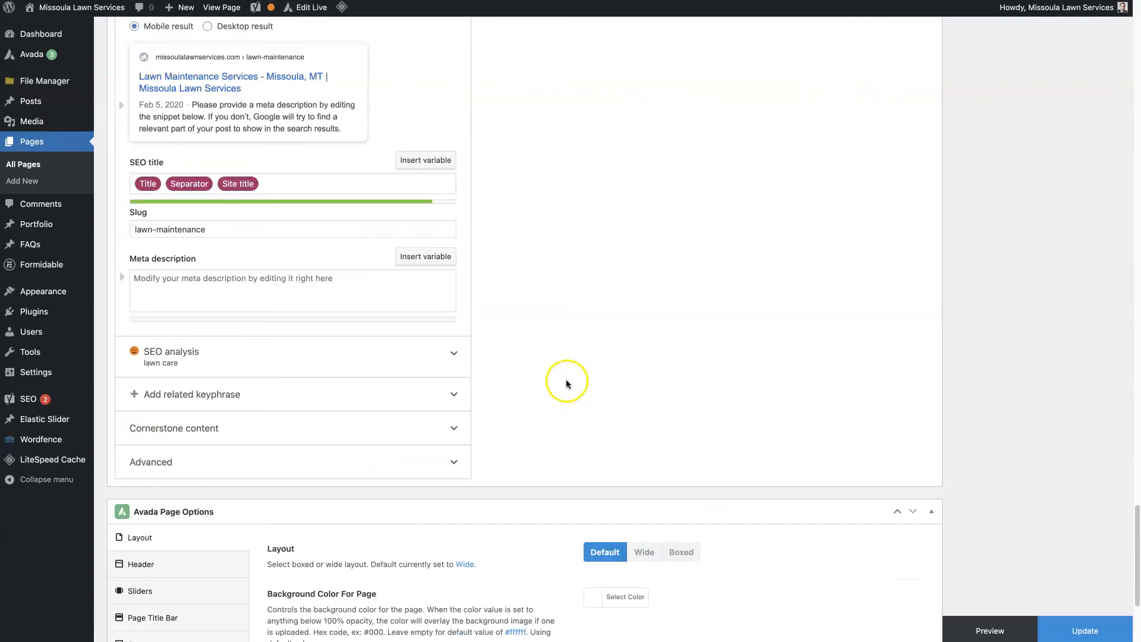
pyautogui.scroll(1, 566, 380)
pyautogui.click(194, 482)
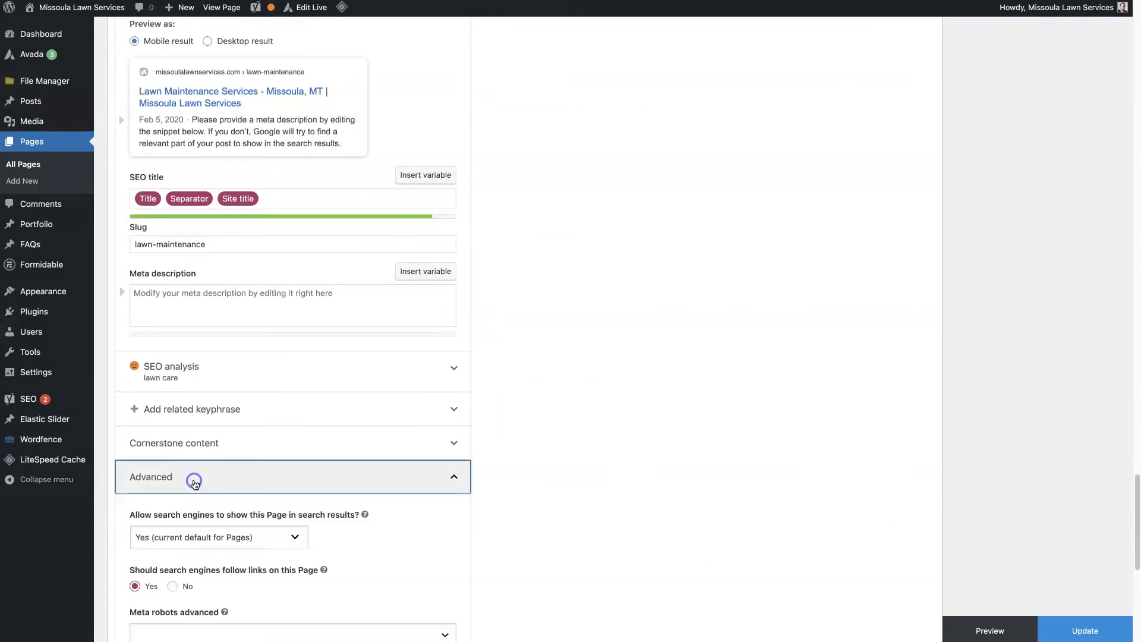
pyautogui.scroll(-2, 624, 490)
pyautogui.scroll(-1, 613, 463)
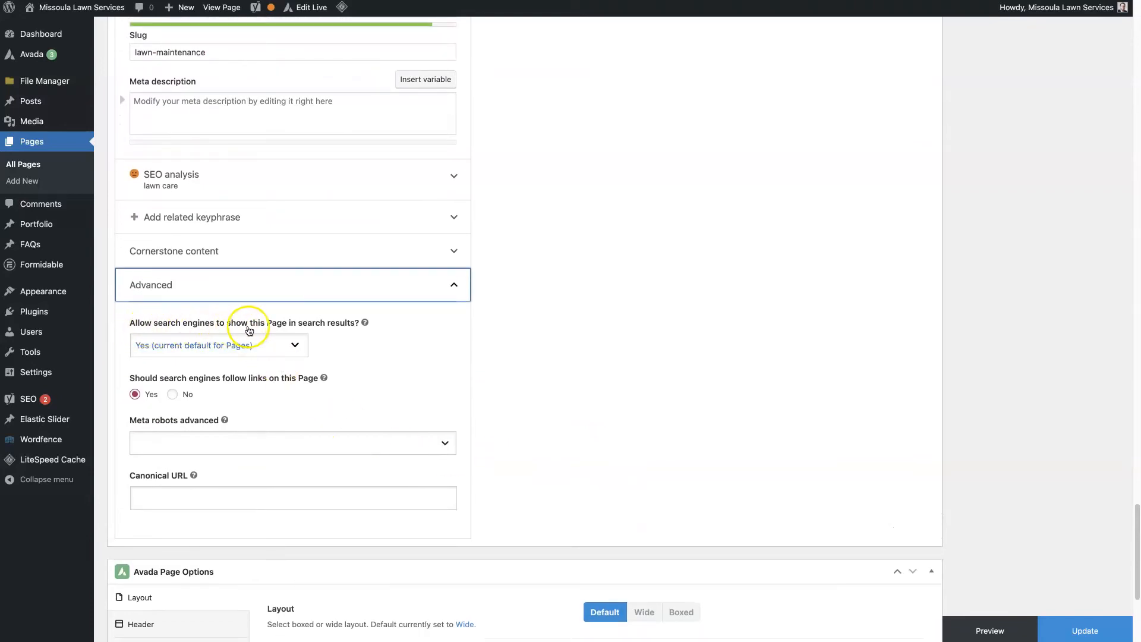
# - Set both showing the page in search results and following its links to No, and update the page
pyautogui.click(227, 350)
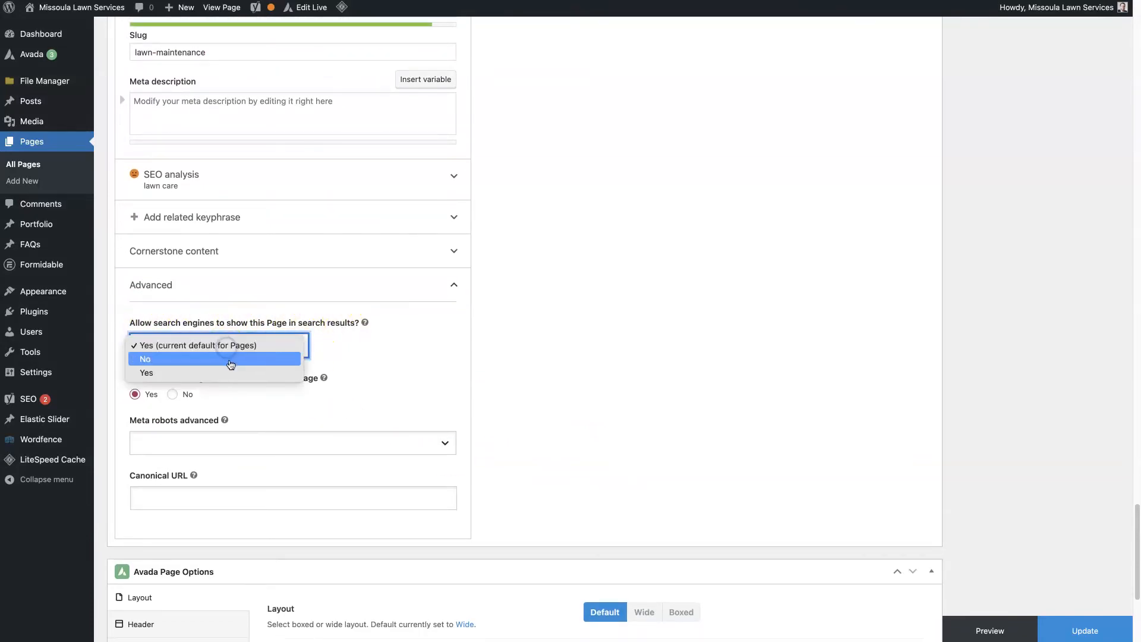
pyautogui.click(225, 360)
pyautogui.click(172, 395)
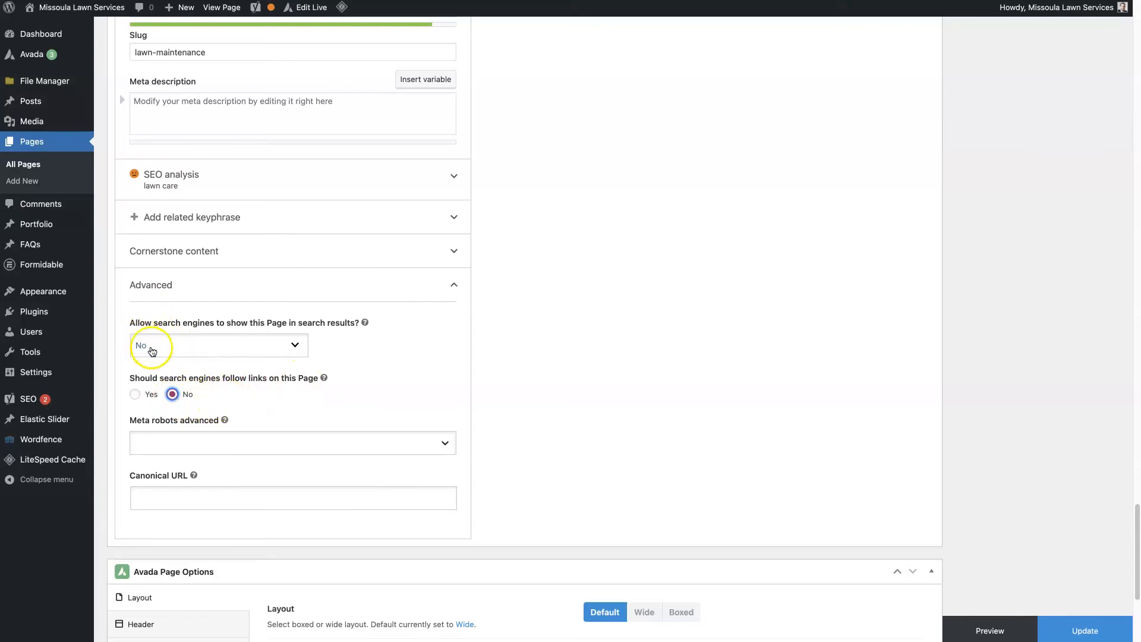
pyautogui.click(221, 401)
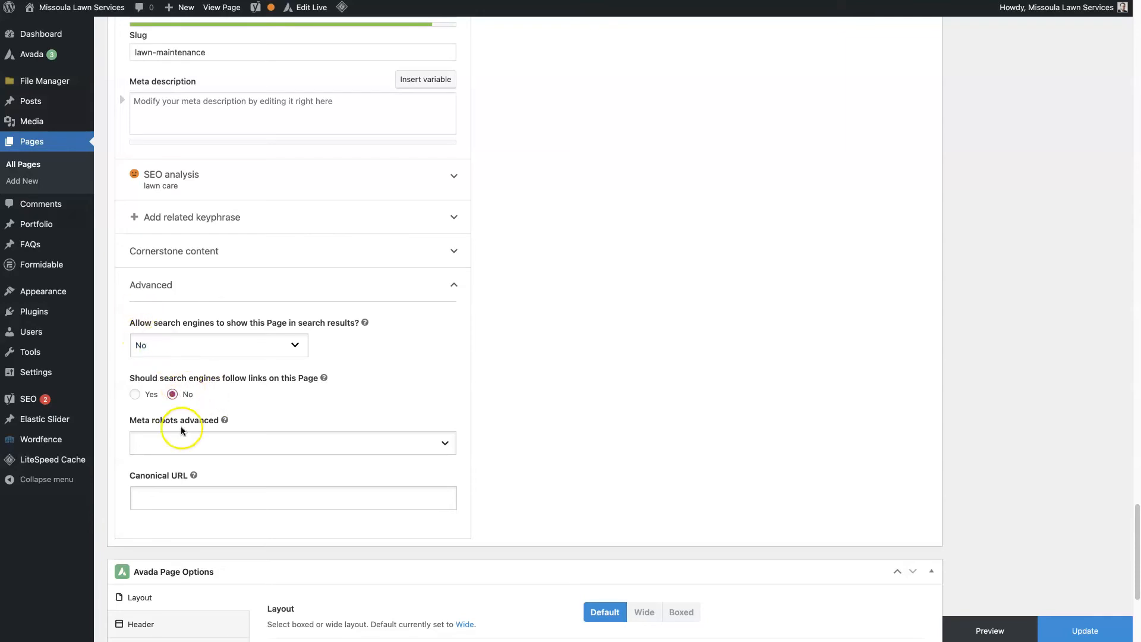
pyautogui.scroll(20, 1040, 531)
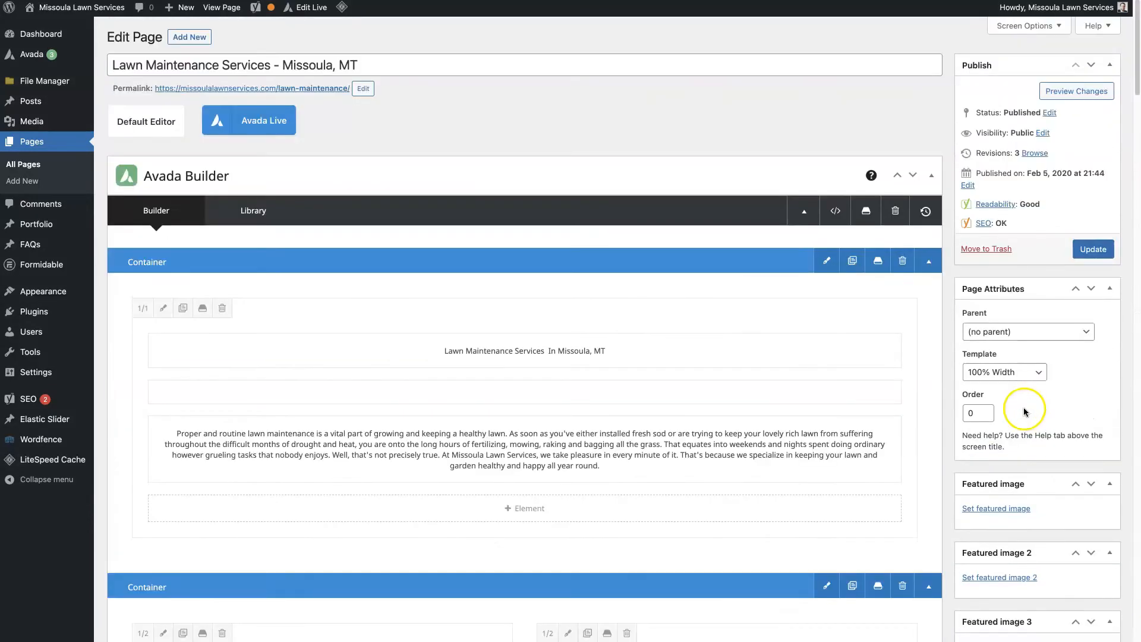
pyautogui.click(1092, 249)
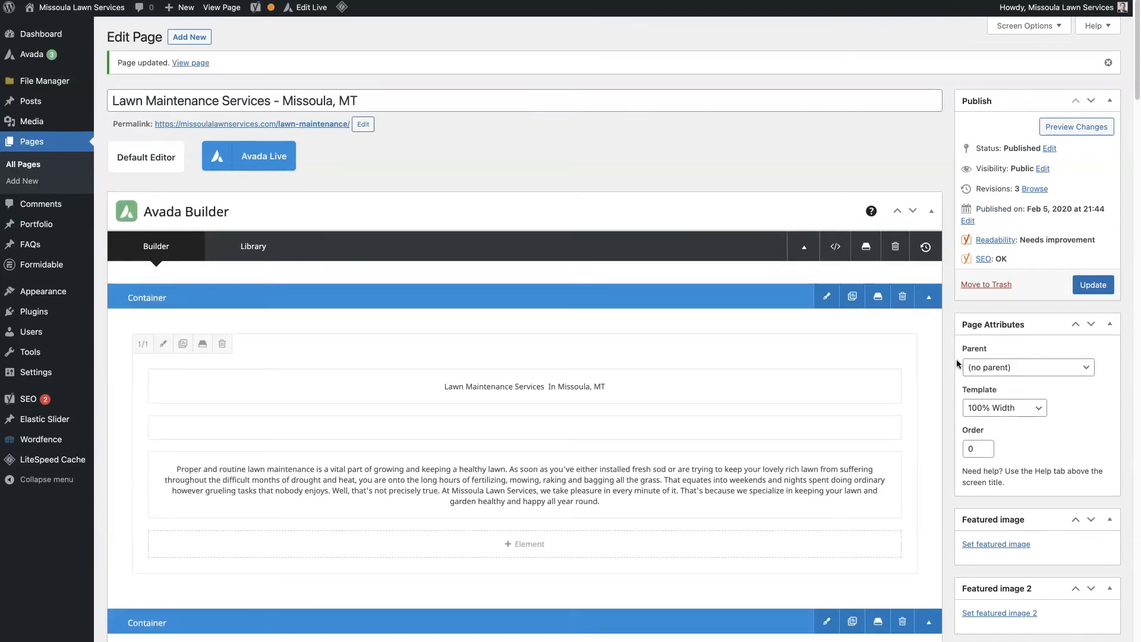
# - In Yoast's Advanced settings, set search result display to "Yes (current default for Pages)" and link following to Yes, and update the page
pyautogui.scroll(-10, 950, 440)
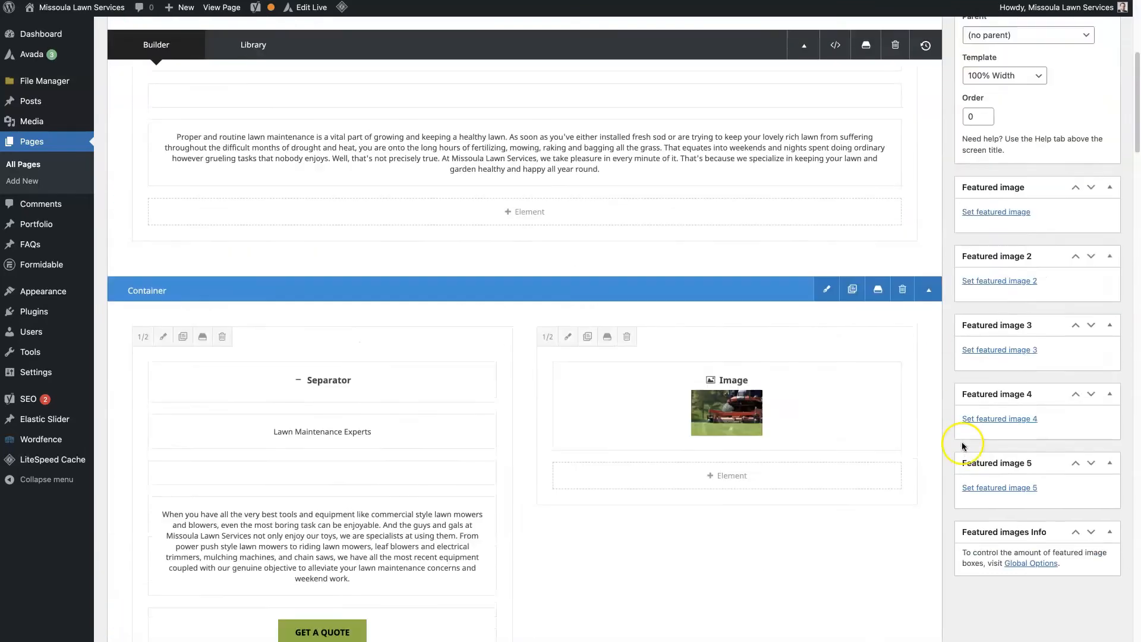
pyautogui.scroll(-15, 961, 444)
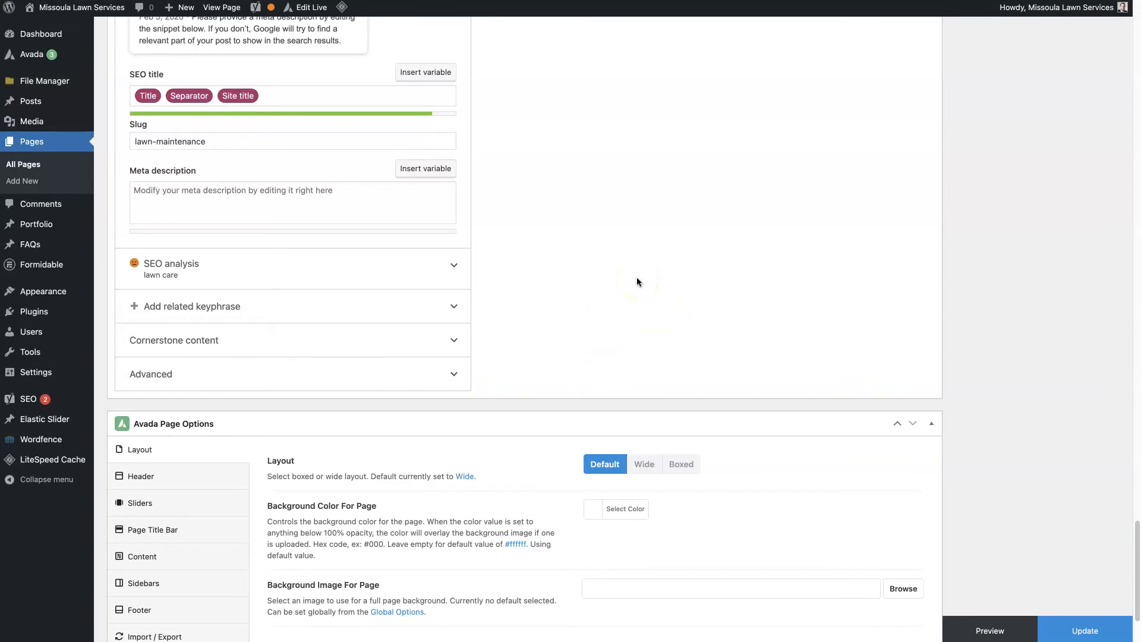
pyautogui.click(245, 374)
pyautogui.scroll(-2, 178, 378)
pyautogui.click(146, 303)
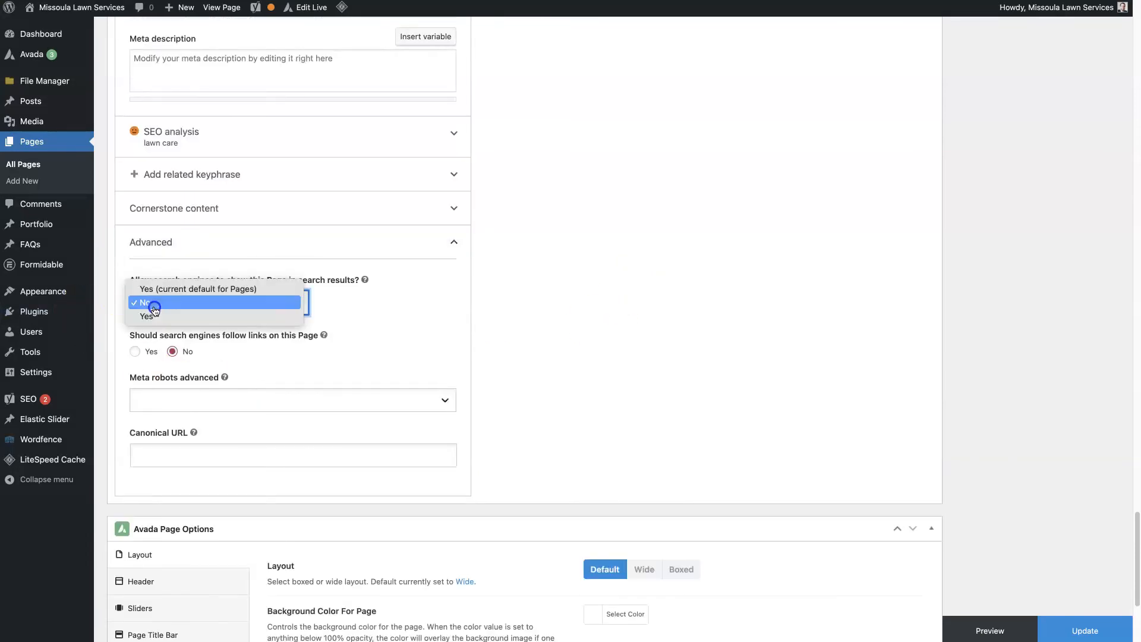
pyautogui.click(186, 290)
pyautogui.click(135, 351)
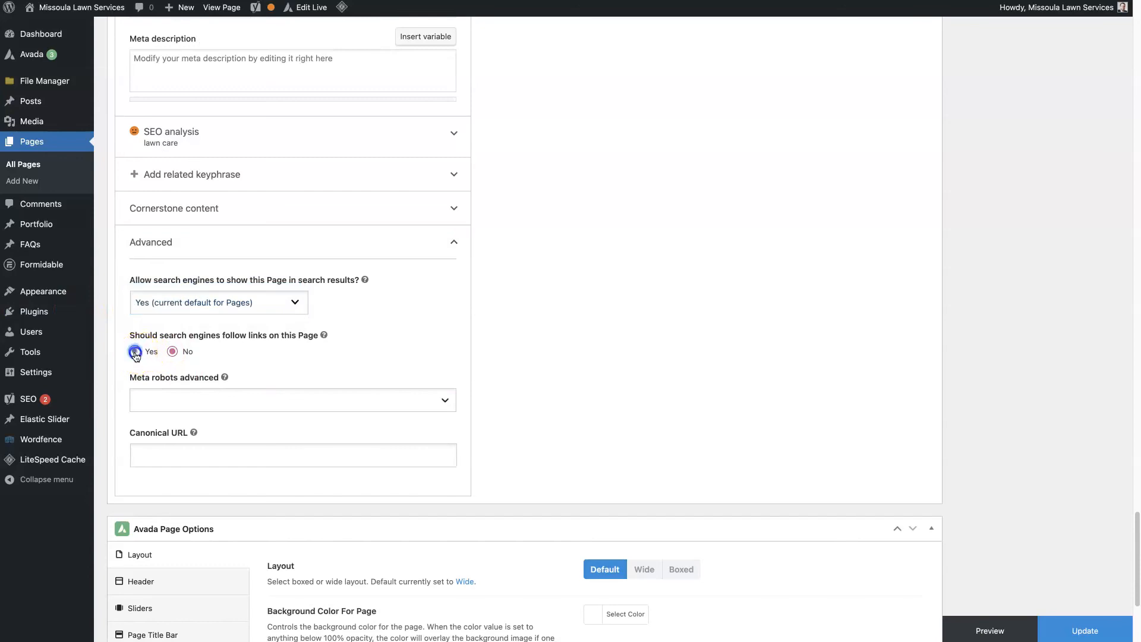
pyautogui.scroll(20, 1046, 393)
pyautogui.click(1088, 288)
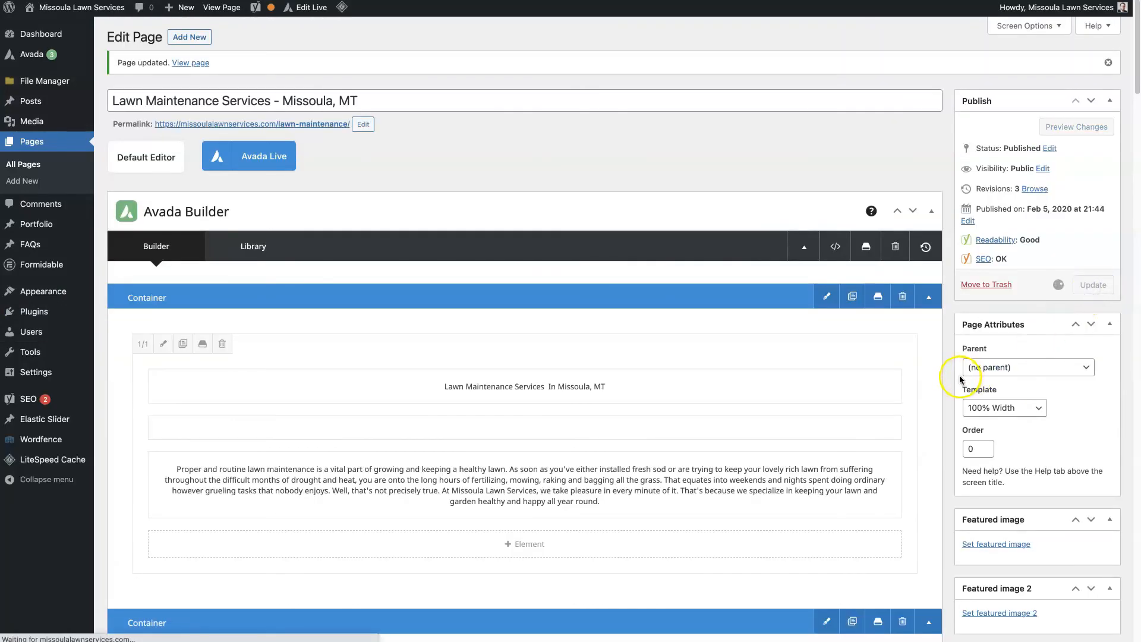